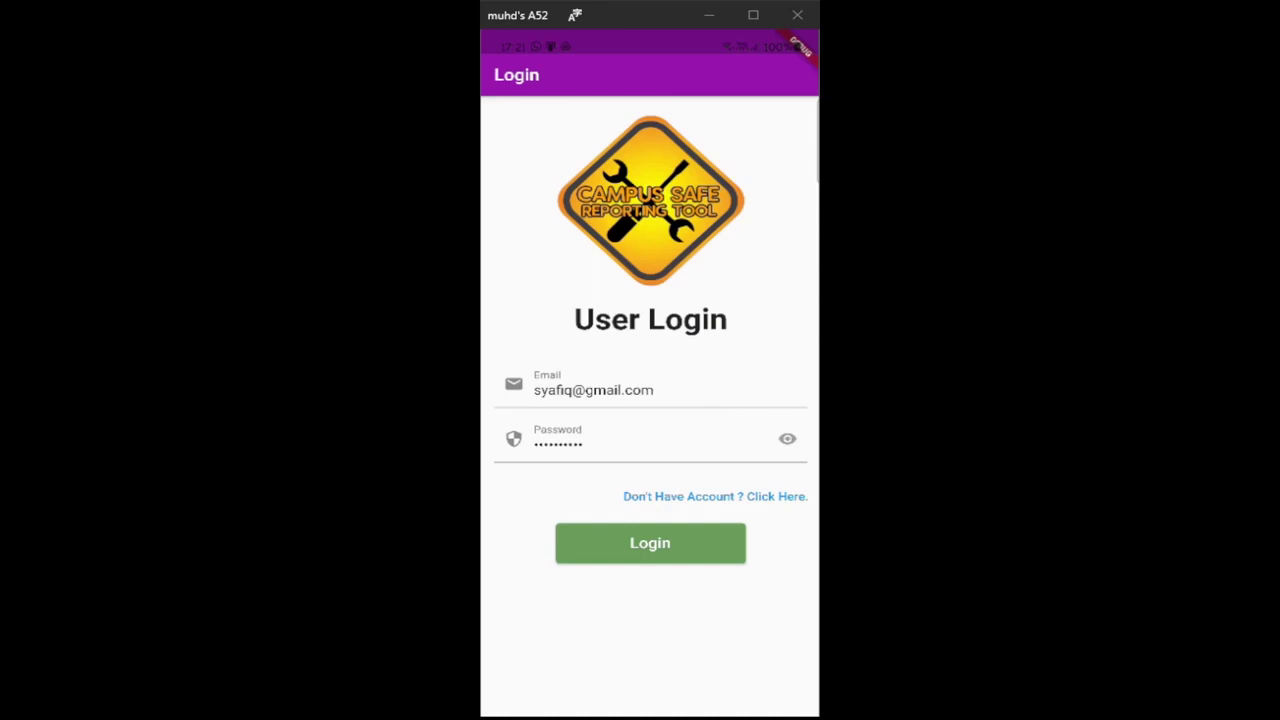
Step: Log in to the reporting account and start a new HIRARC report
{"action": "left_click", "coordinate": [689, 556]}
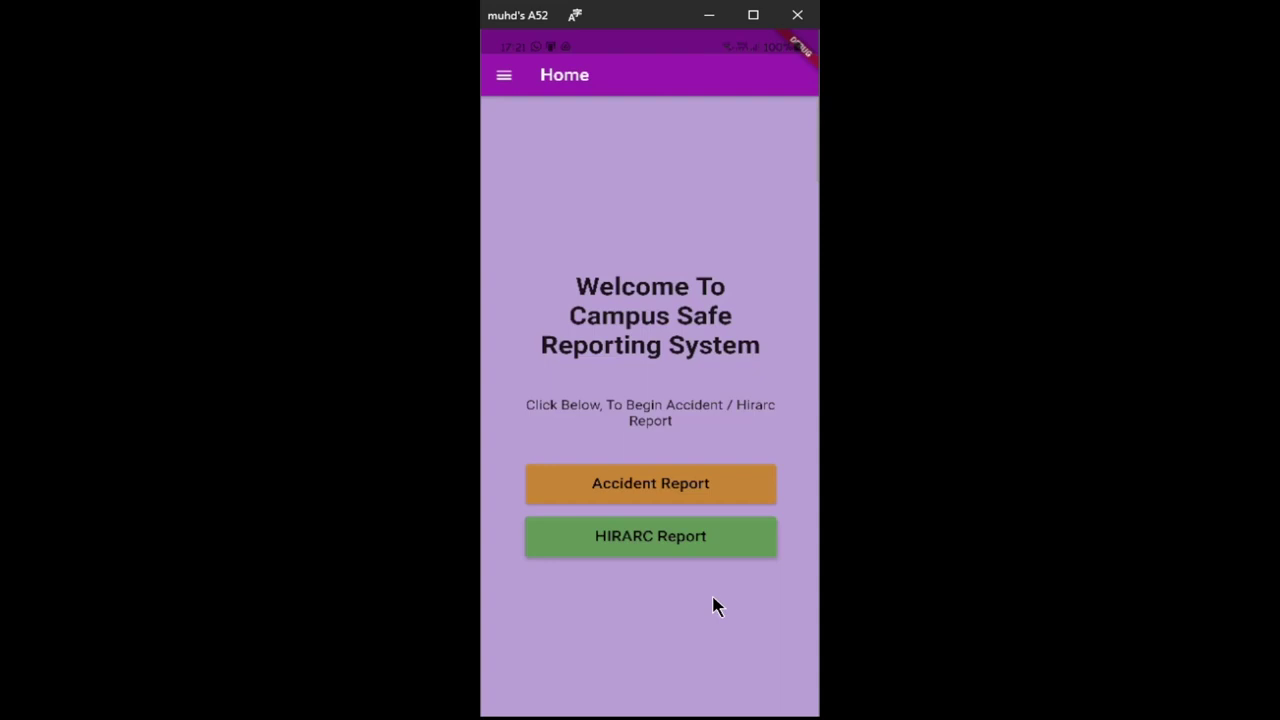
{"action": "left_click", "coordinate": [699, 537]}
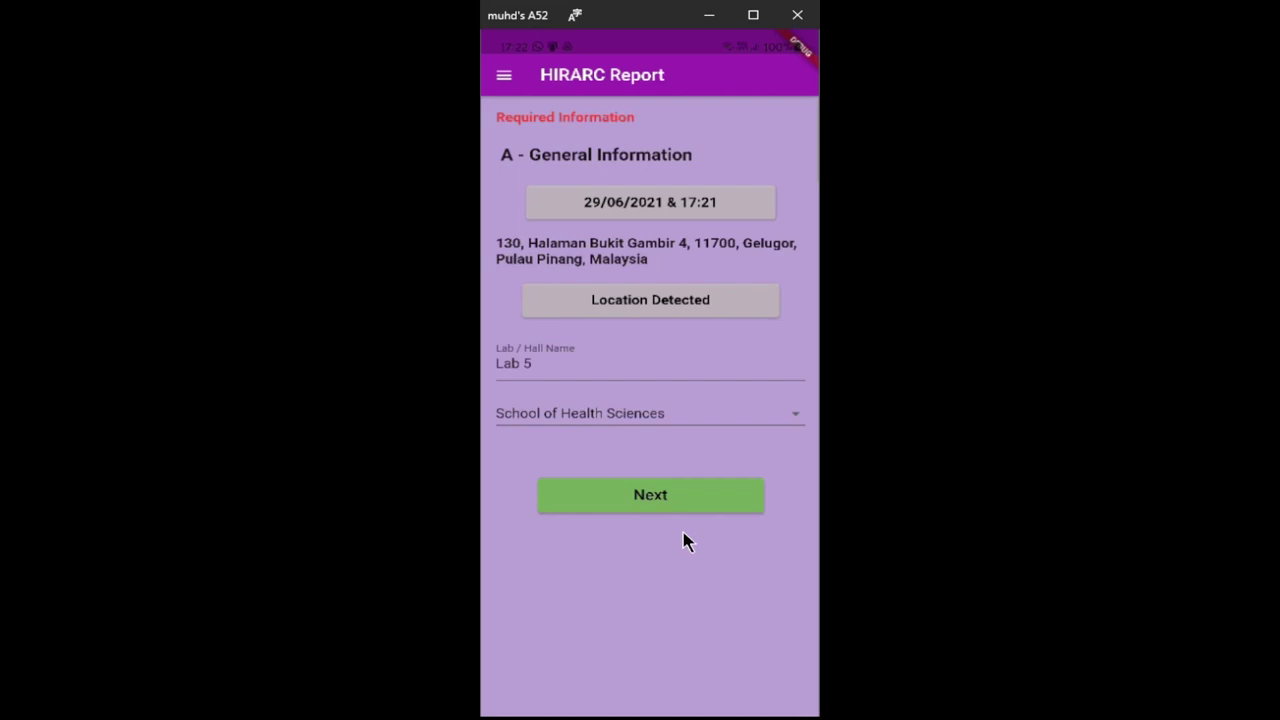
Step: Fill HIRARC sections A–D for the Lab 5 tangled wire, with control measure 'go wireless'
{"action": "left_click", "coordinate": [680, 501]}
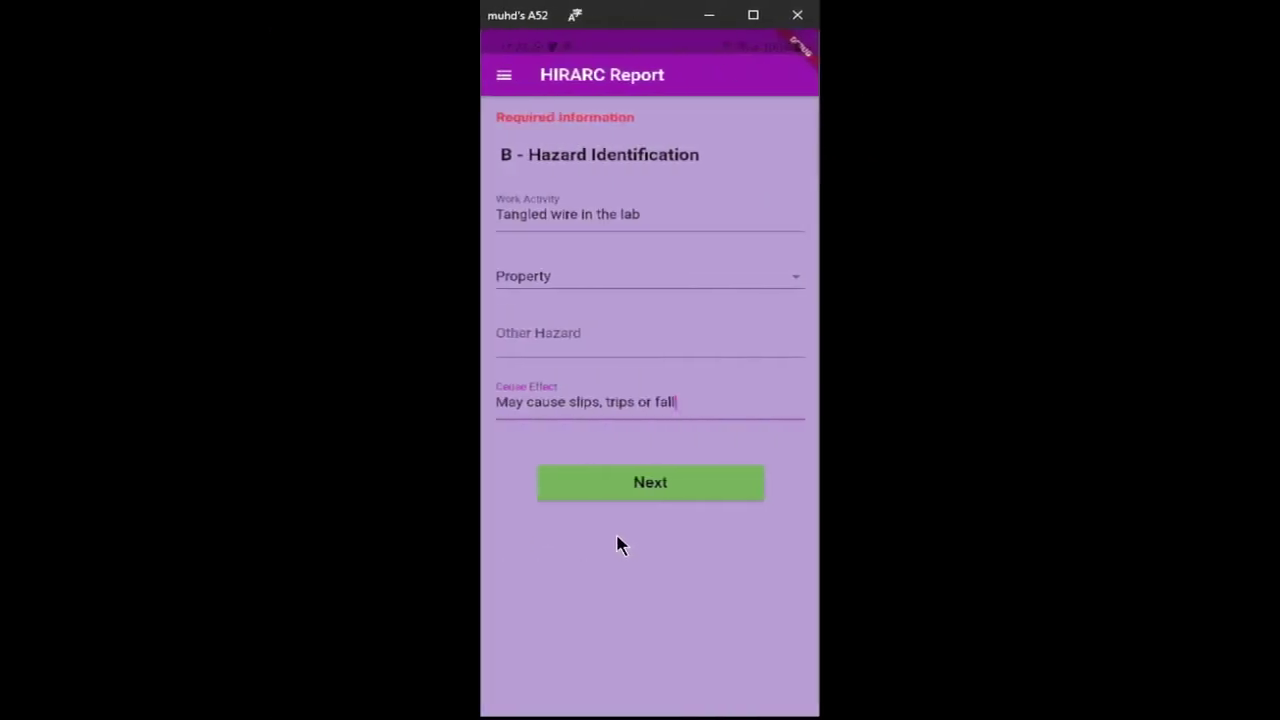
{"action": "left_click", "coordinate": [646, 488]}
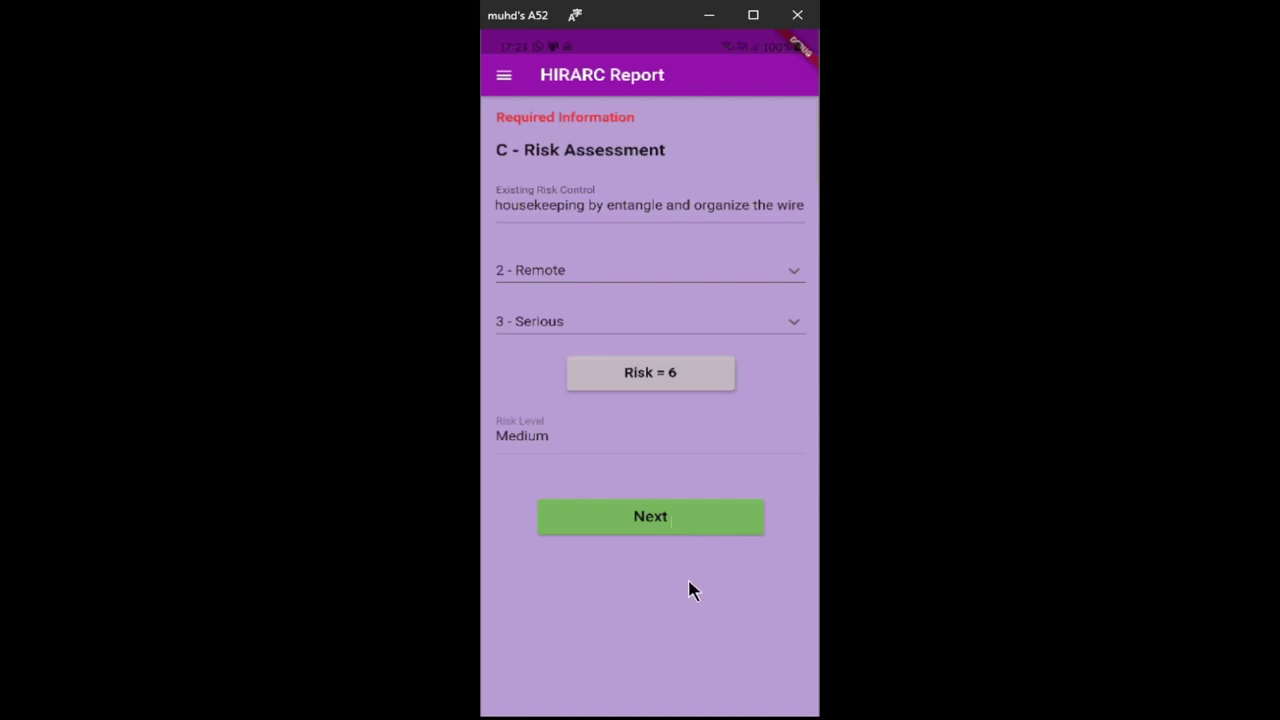
{"action": "left_click", "coordinate": [686, 527]}
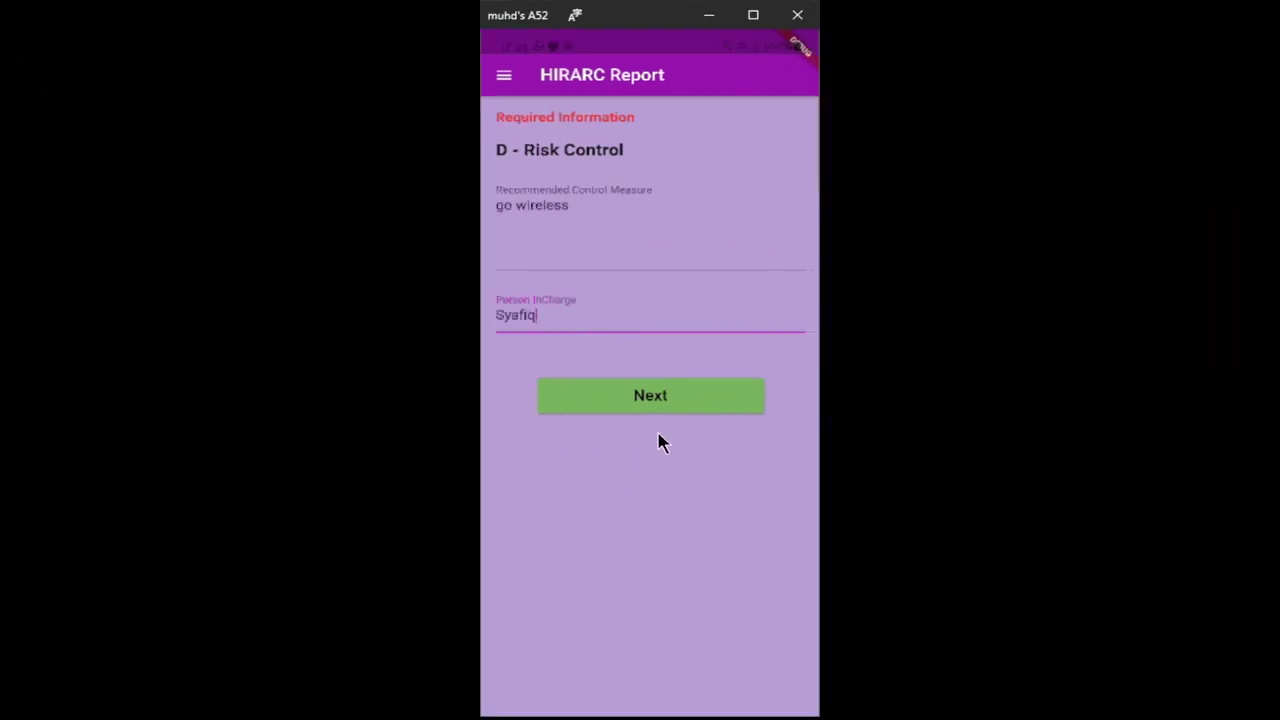
{"action": "left_click", "coordinate": [668, 404]}
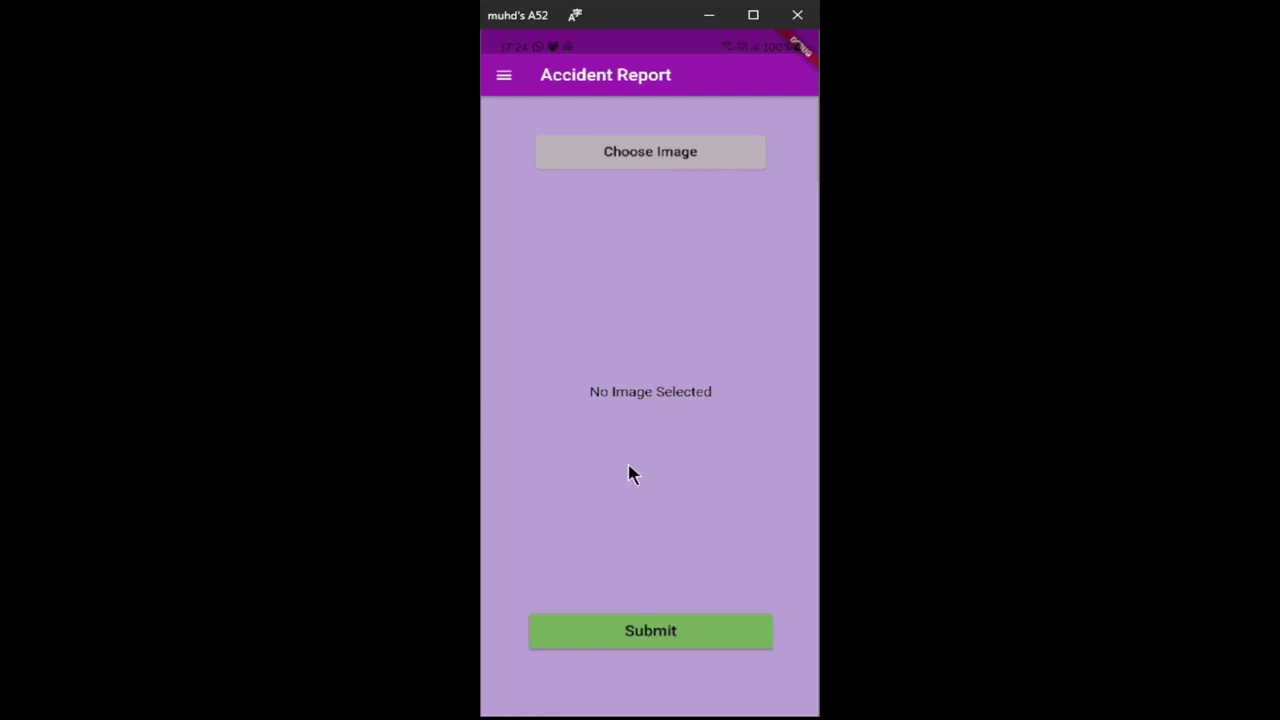
Step: Attach the tangled wires photo and submit the HIRARC report
{"action": "left_click", "coordinate": [689, 158]}
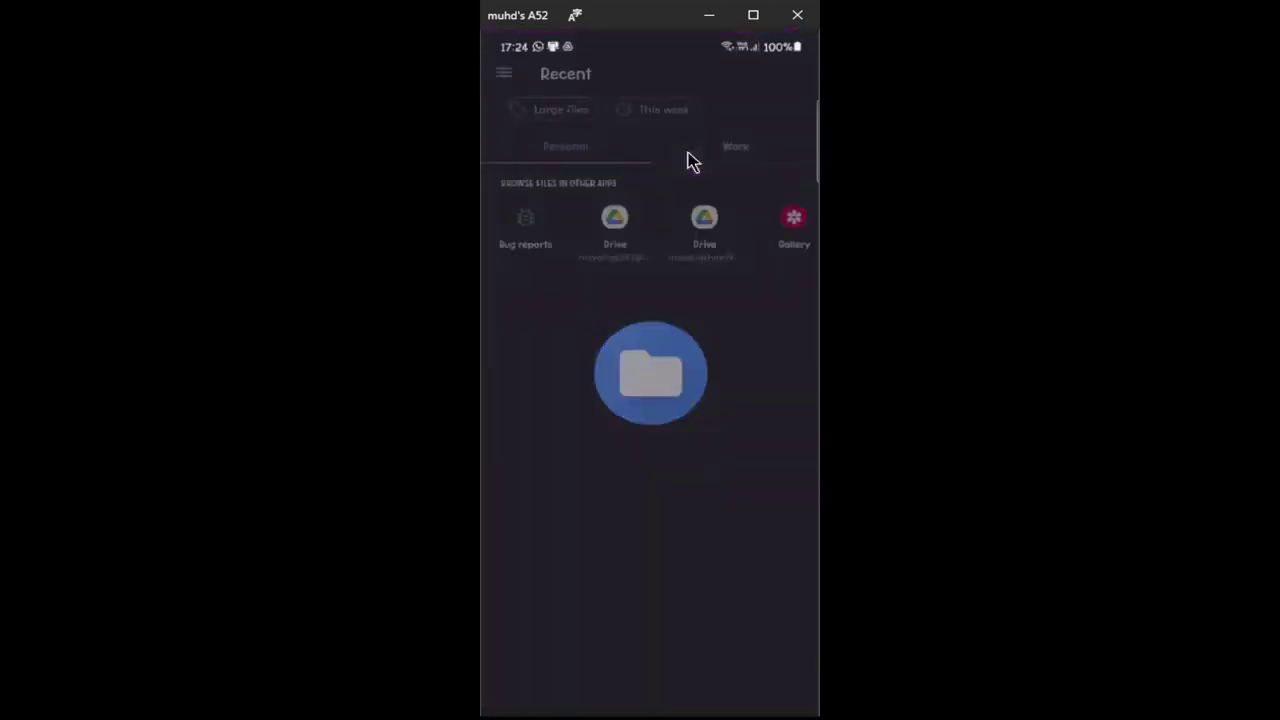
{"action": "left_click", "coordinate": [657, 548]}
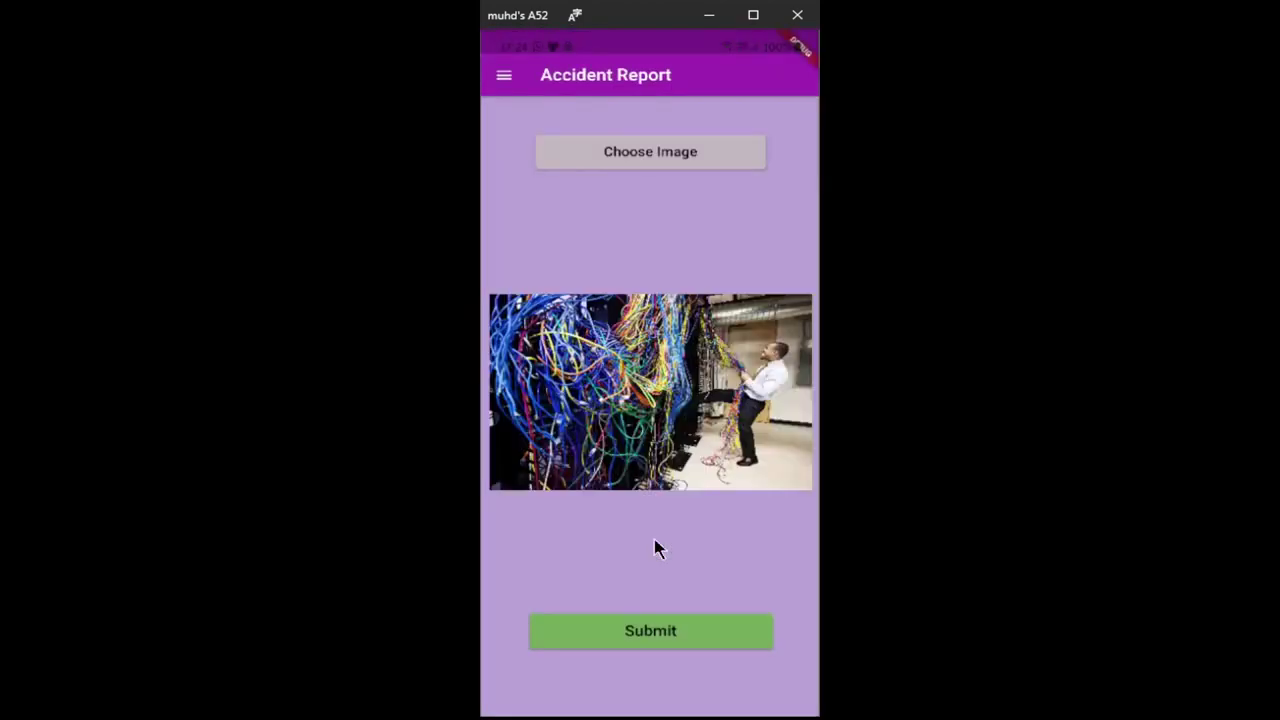
{"action": "left_click", "coordinate": [699, 637]}
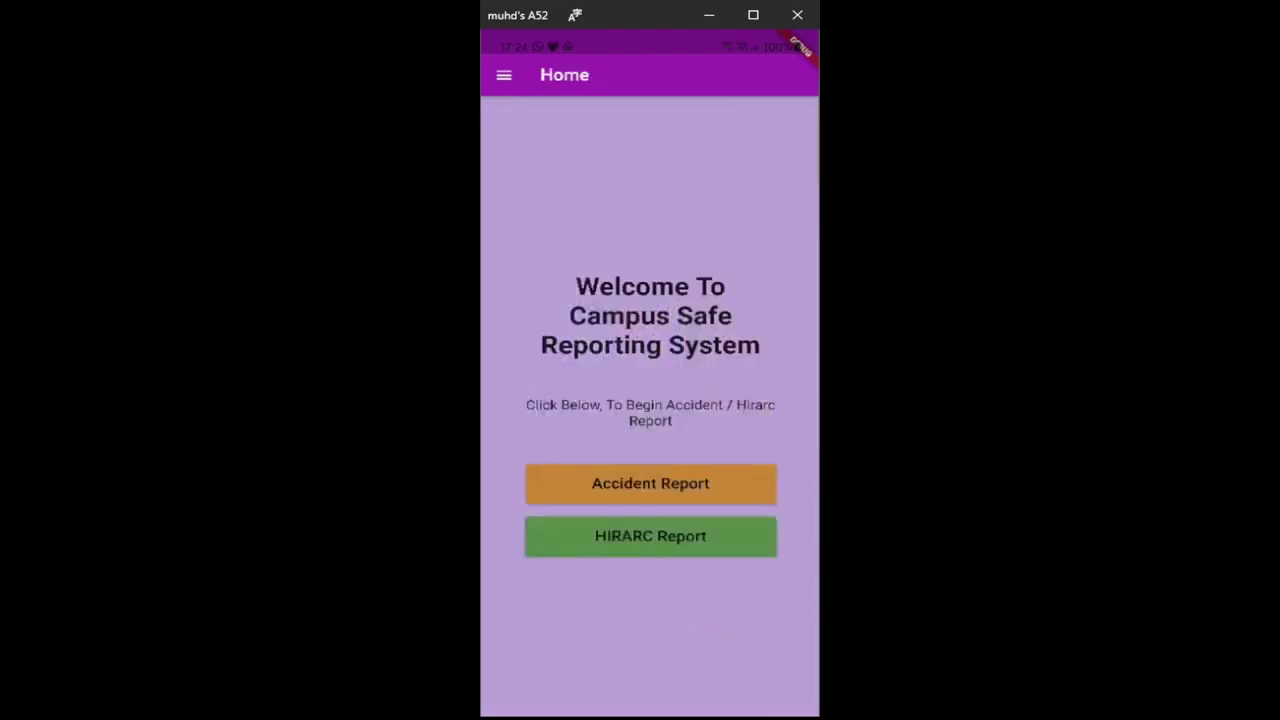
{"action": "left_click", "coordinate": [503, 78]}
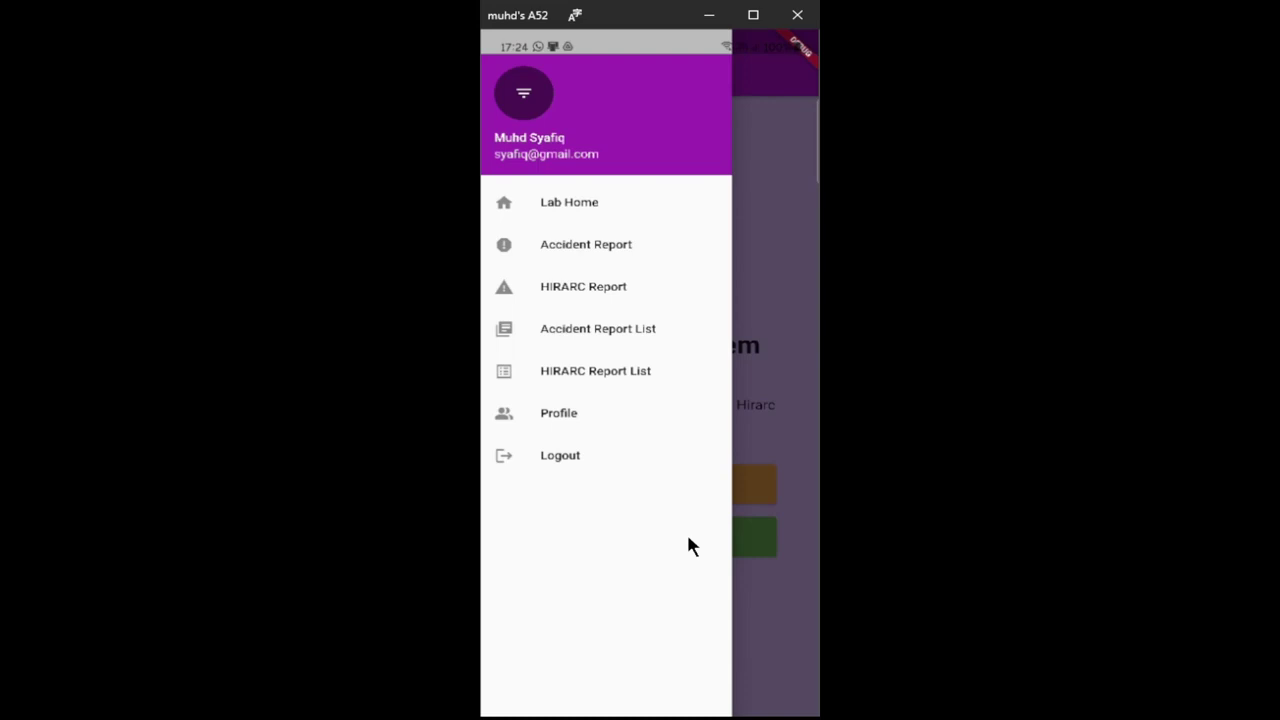
Step: Open the Chemical splash on face report from the HIRARC Report List to review it
{"action": "left_click", "coordinate": [620, 372]}
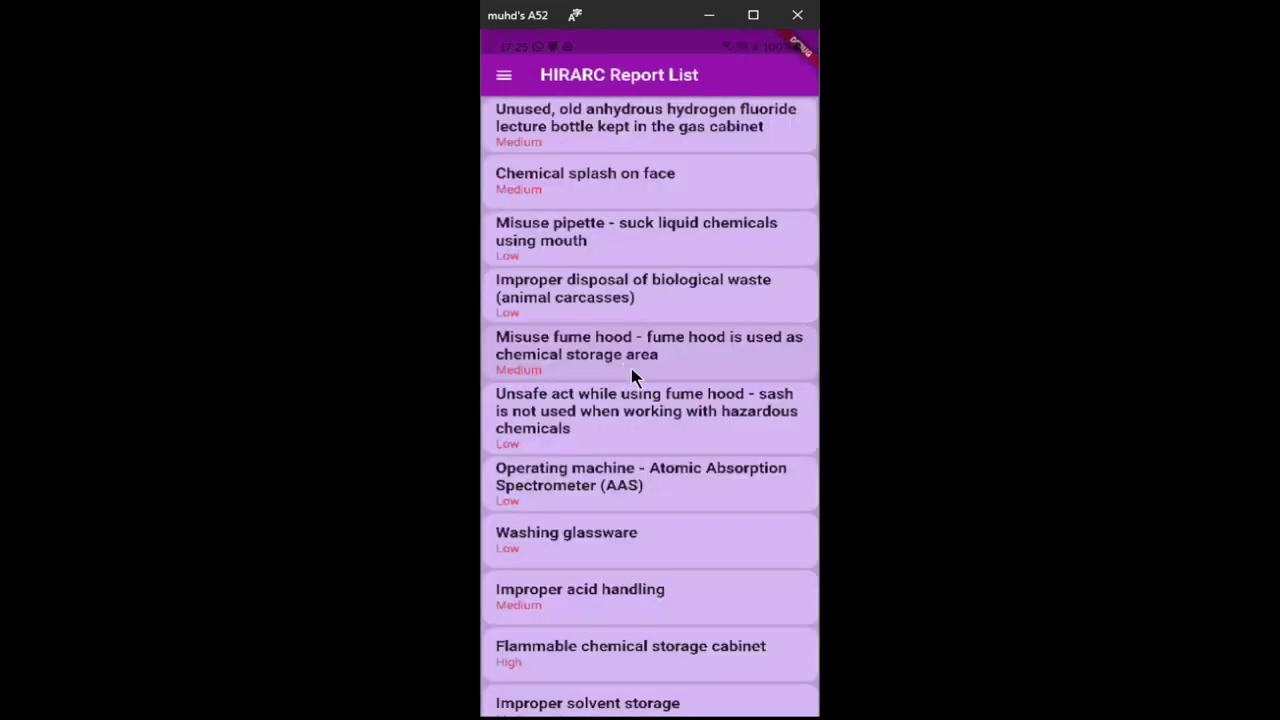
{"action": "left_click", "coordinate": [640, 190]}
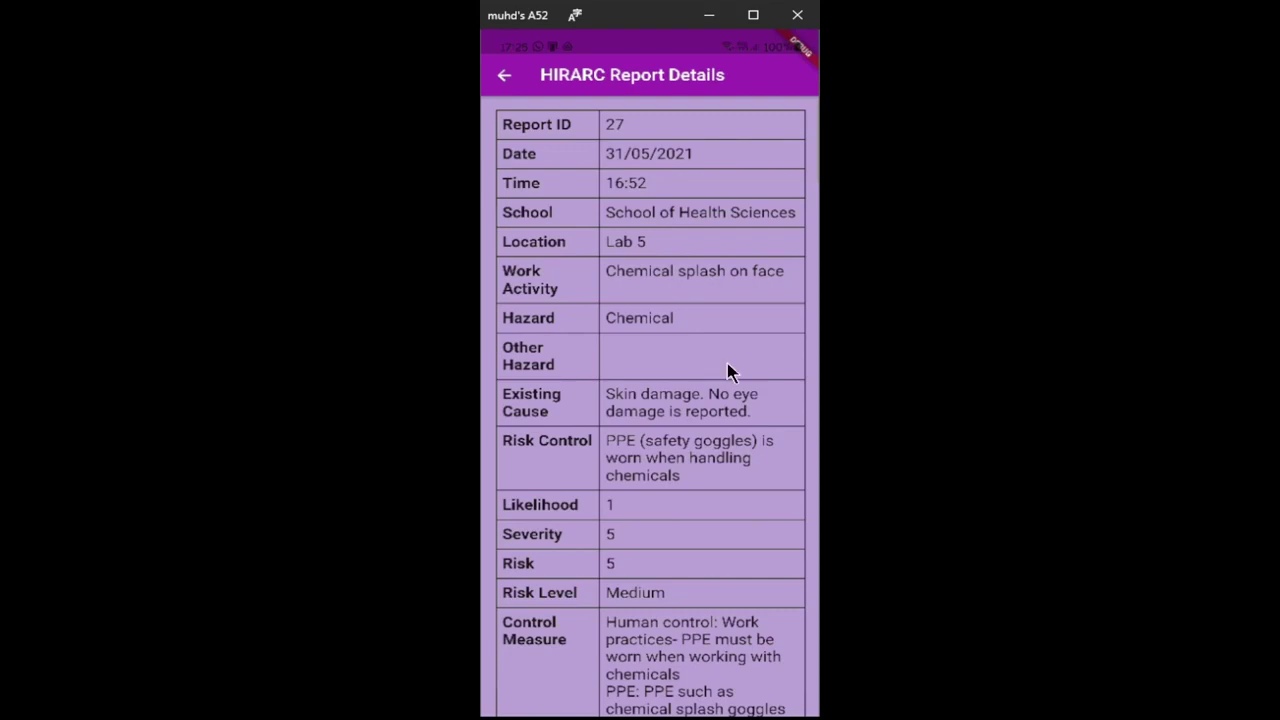
{"action": "left_click_drag", "start_coordinate": [731, 366], "coordinate": [740, 306]}
{"action": "scroll", "coordinate": [740, 306], "scroll_direction": "up", "scroll_amount": 2}
{"action": "left_click", "coordinate": [507, 78]}
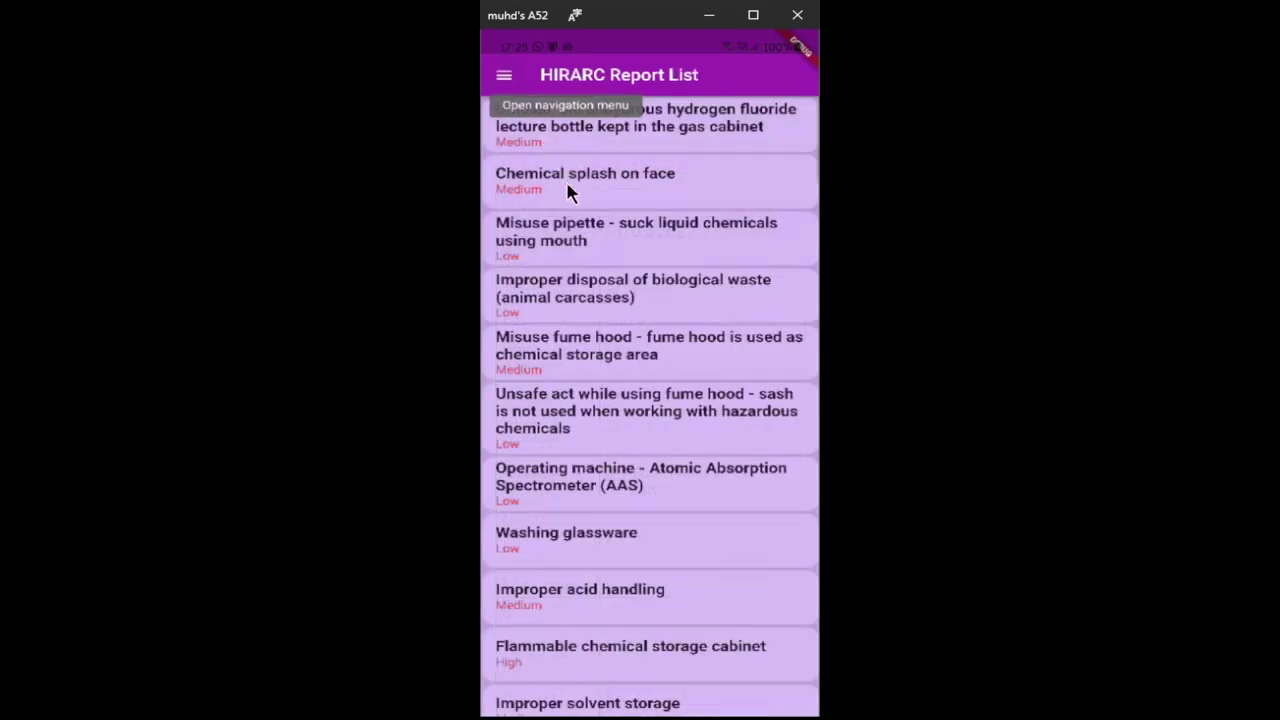
Step: View the user profile, then log out of the app
{"action": "left_click", "coordinate": [505, 81]}
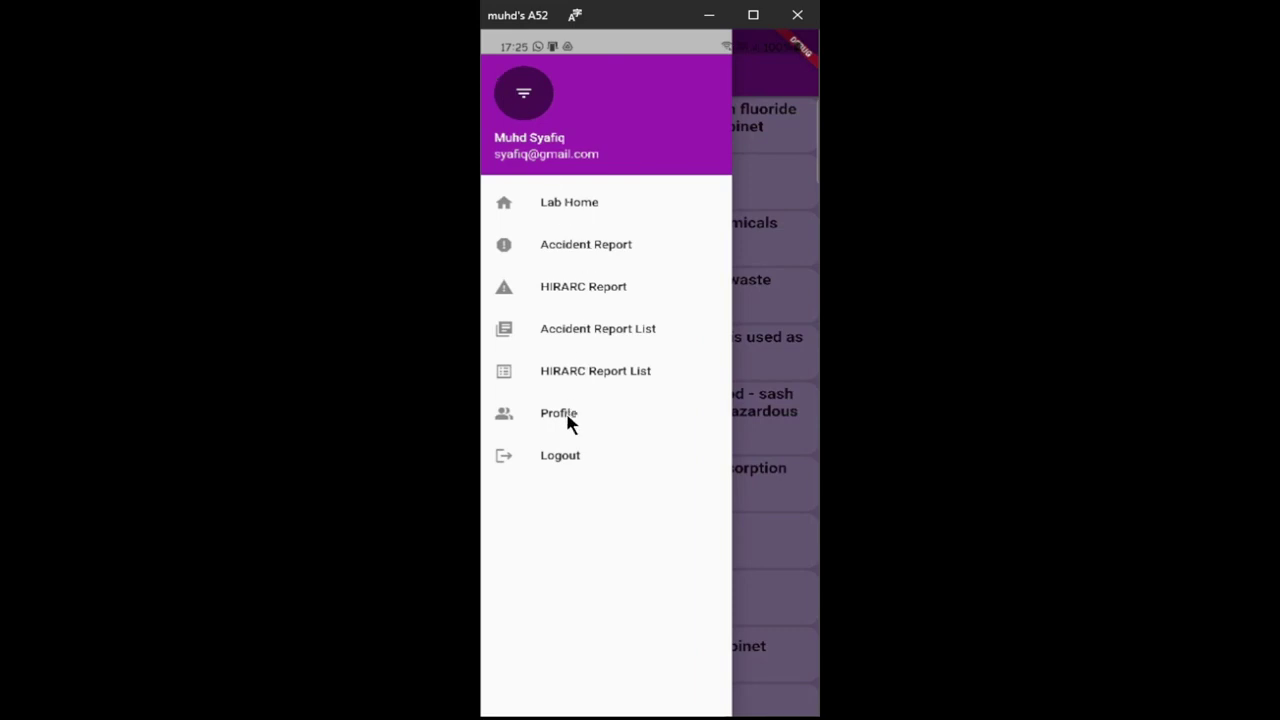
{"action": "left_click", "coordinate": [570, 424]}
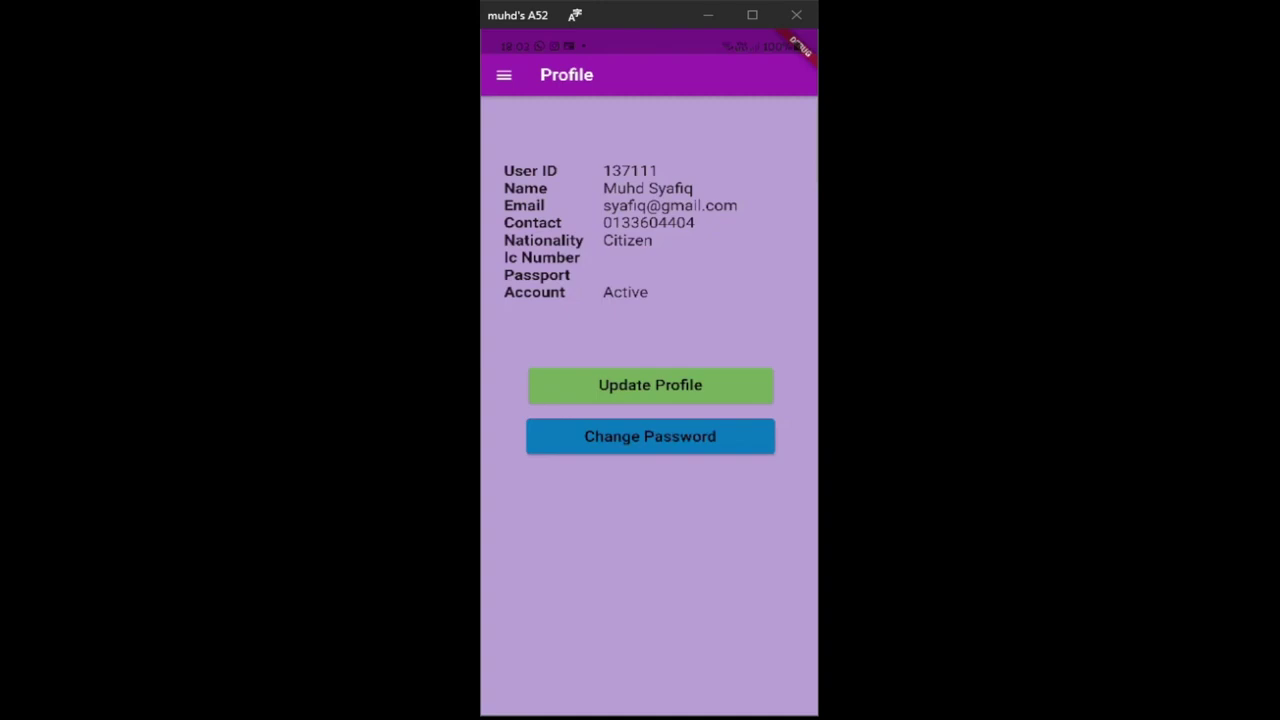
{"action": "left_click", "coordinate": [505, 76]}
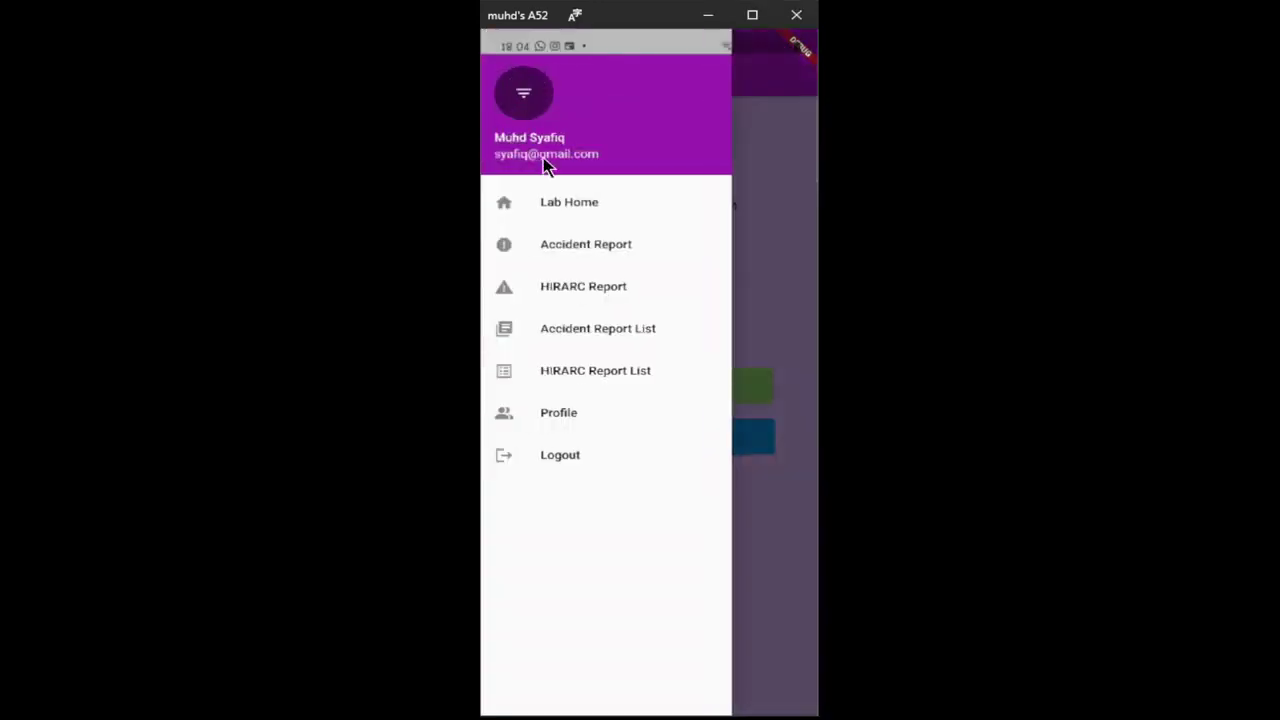
{"action": "left_click", "coordinate": [584, 456]}
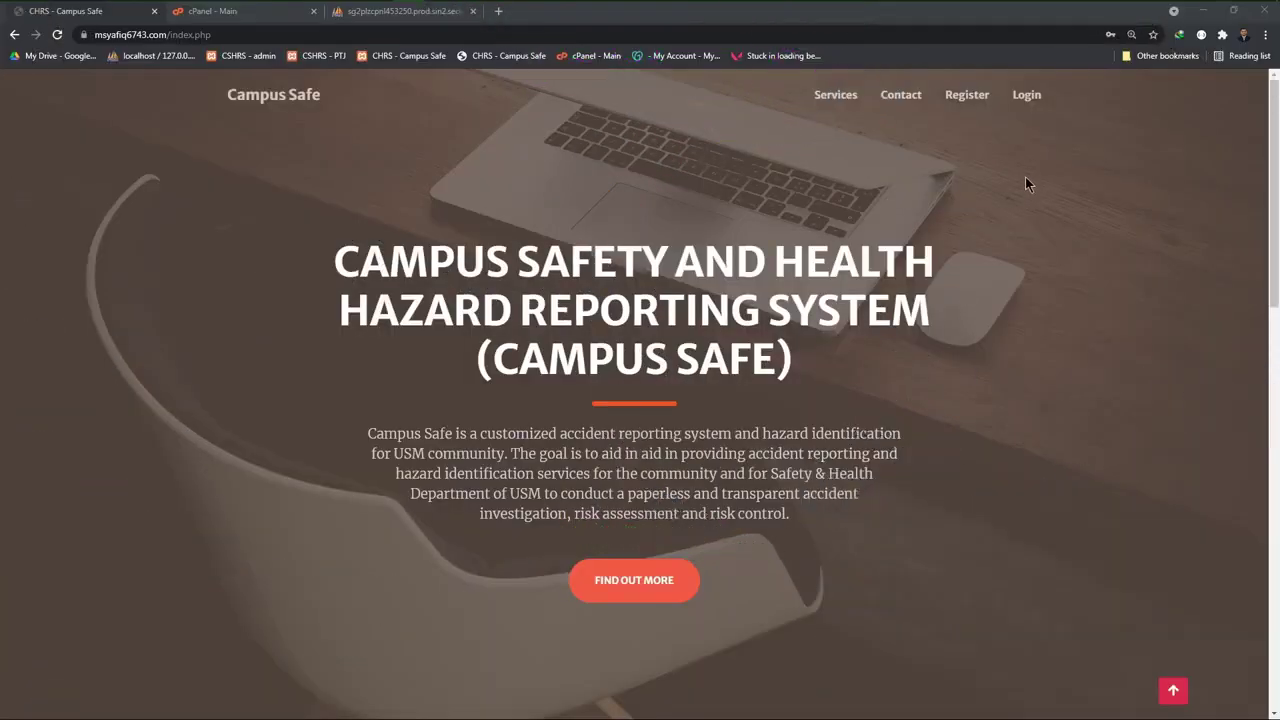
Step: Sign in to the web admin with the autofilled form and open the HIRARC Report list
{"action": "left_click", "coordinate": [1031, 97]}
{"action": "left_click", "coordinate": [688, 495]}
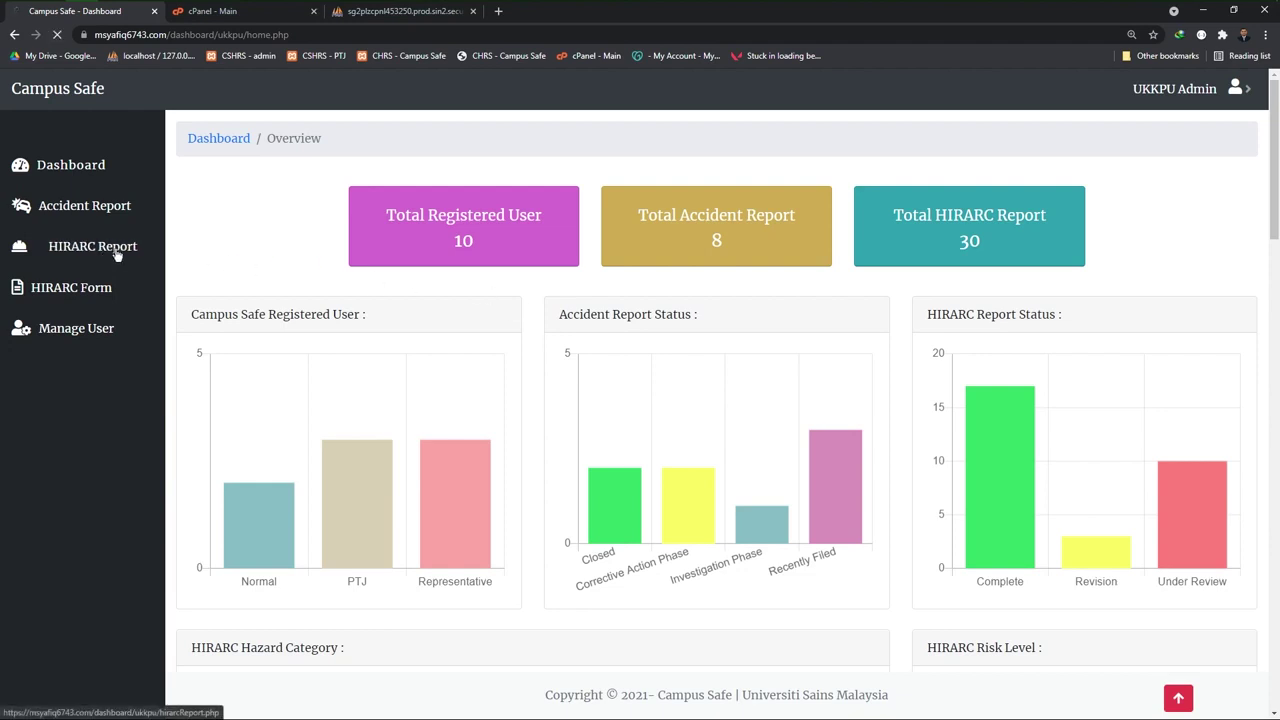
{"action": "left_click", "coordinate": [155, 257]}
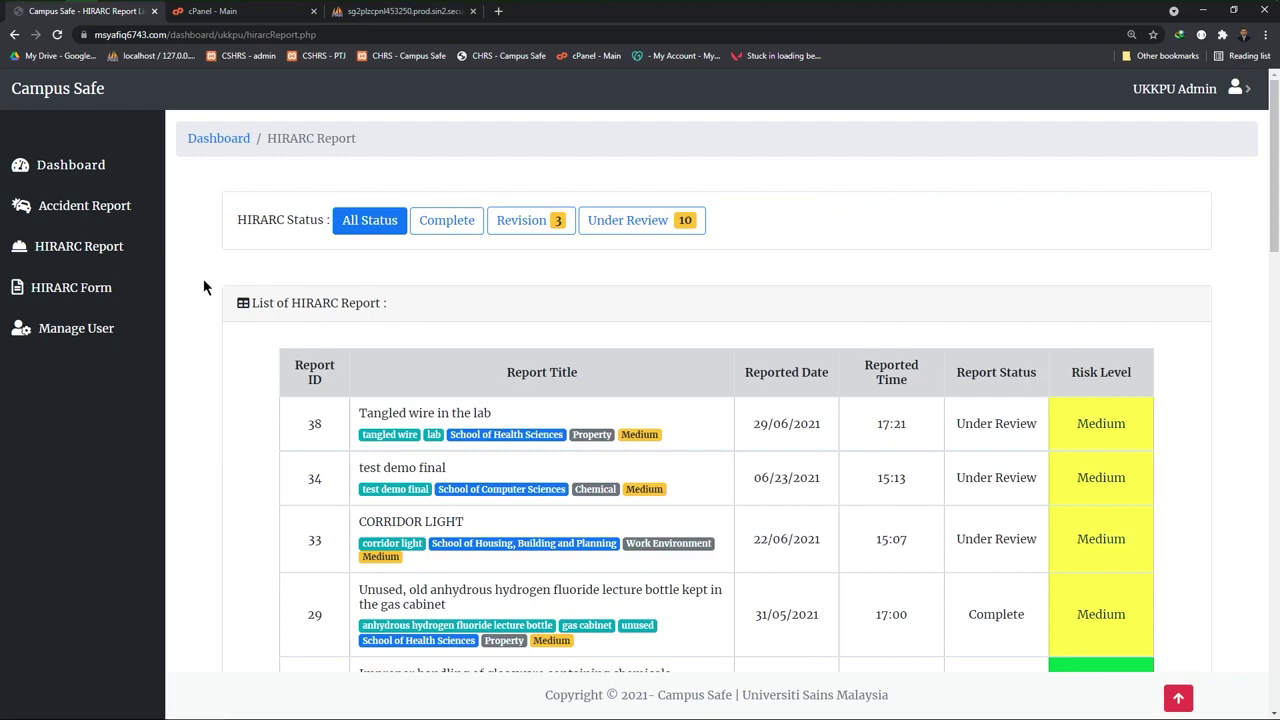
{"action": "scroll", "coordinate": [203, 282], "scroll_direction": "down", "scroll_amount": 6}
{"action": "scroll", "coordinate": [203, 280], "scroll_direction": "up", "scroll_amount": 7}
Step: Filter to Under Review reports and open report 38, 'Tangled wire in the lab'
{"action": "left_click", "coordinate": [632, 229]}
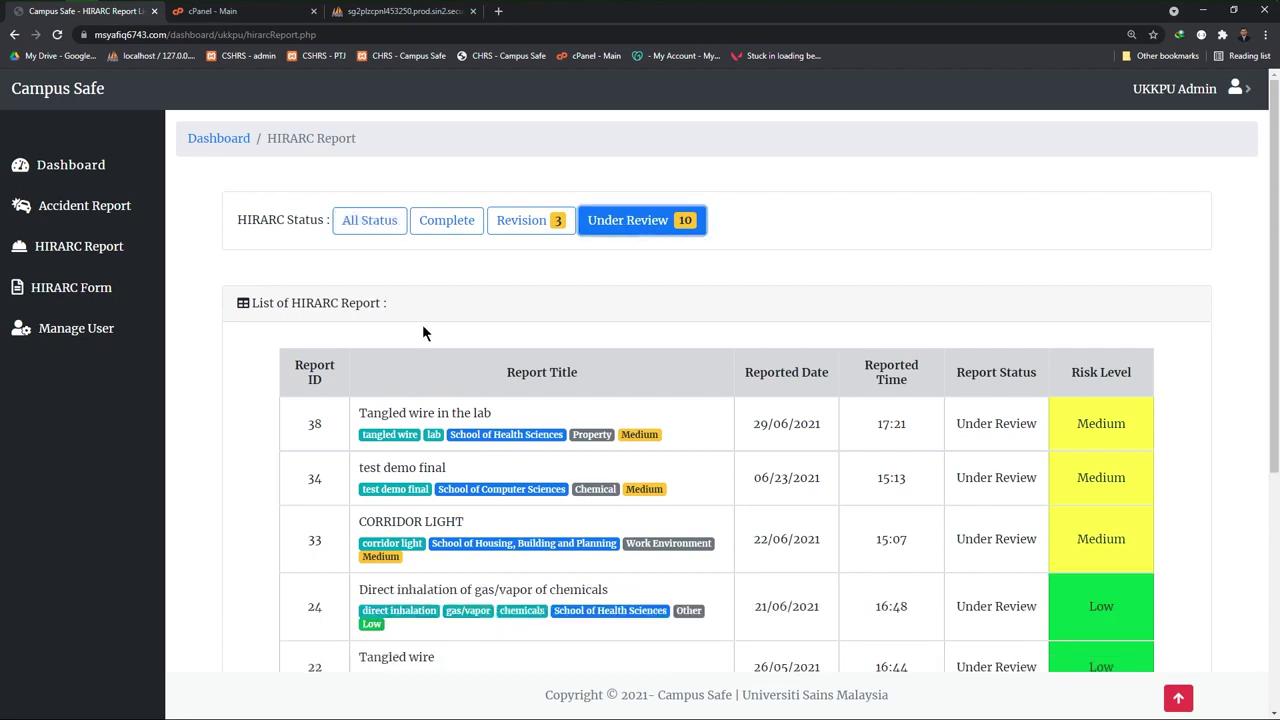
{"action": "left_click", "coordinate": [449, 418]}
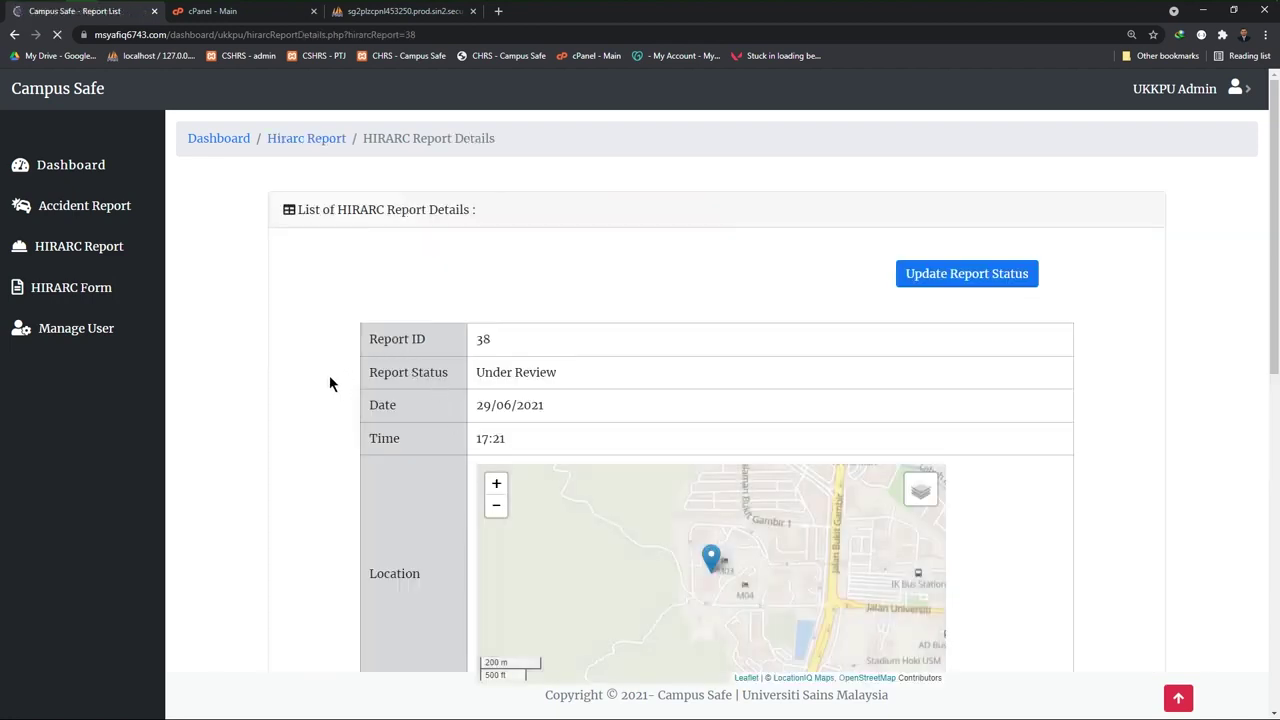
{"action": "scroll", "coordinate": [330, 383], "scroll_direction": "down", "scroll_amount": 1}
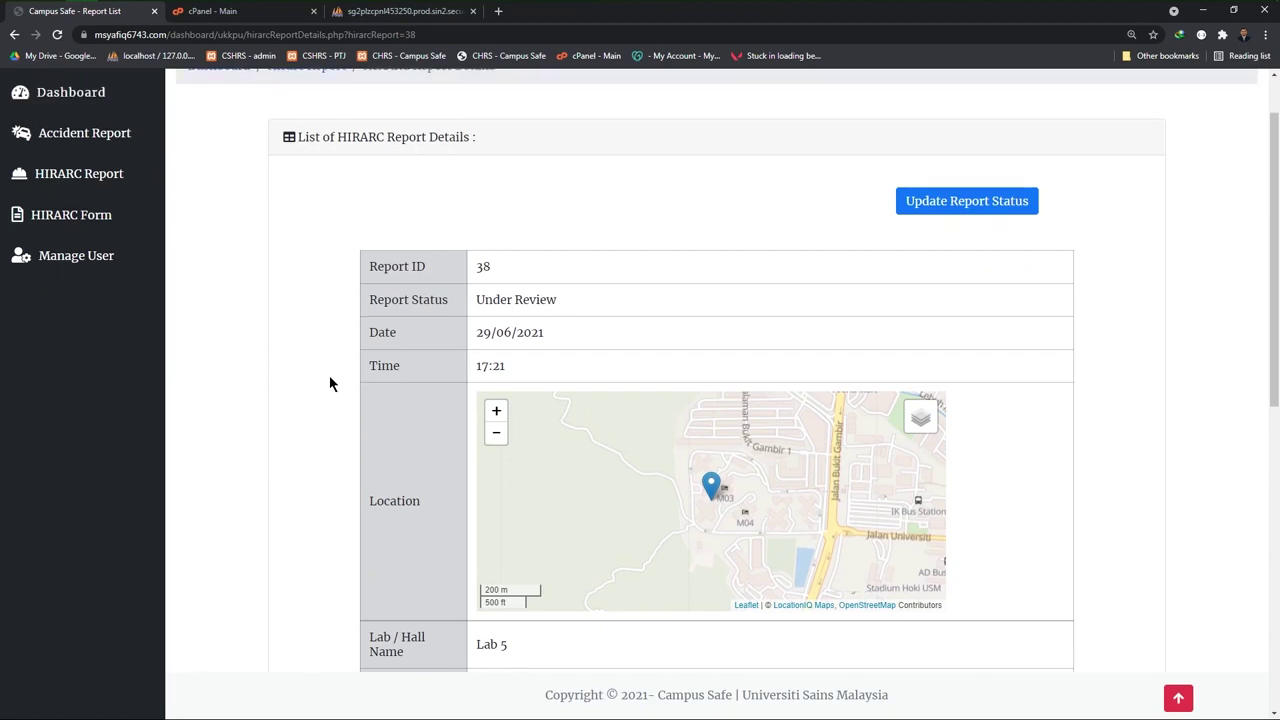
{"action": "scroll", "coordinate": [330, 383], "scroll_direction": "up", "scroll_amount": 1}
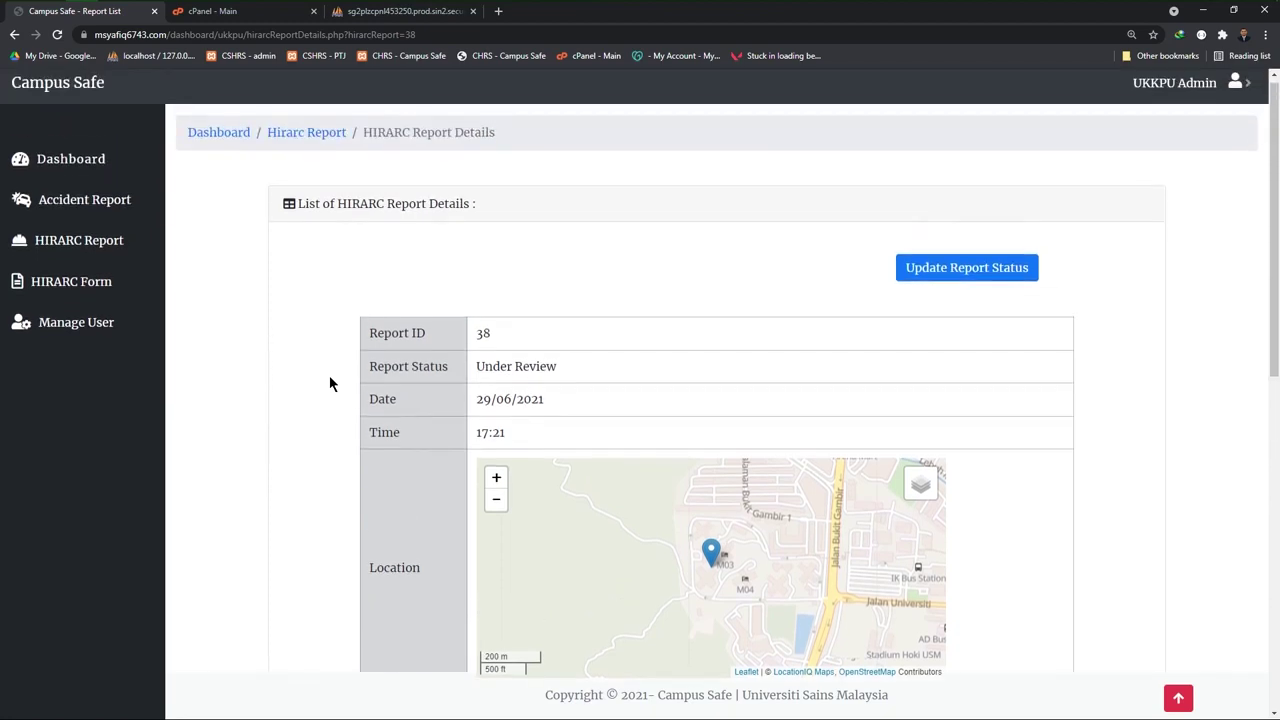
{"action": "scroll", "coordinate": [329, 384], "scroll_direction": "up", "scroll_amount": 1}
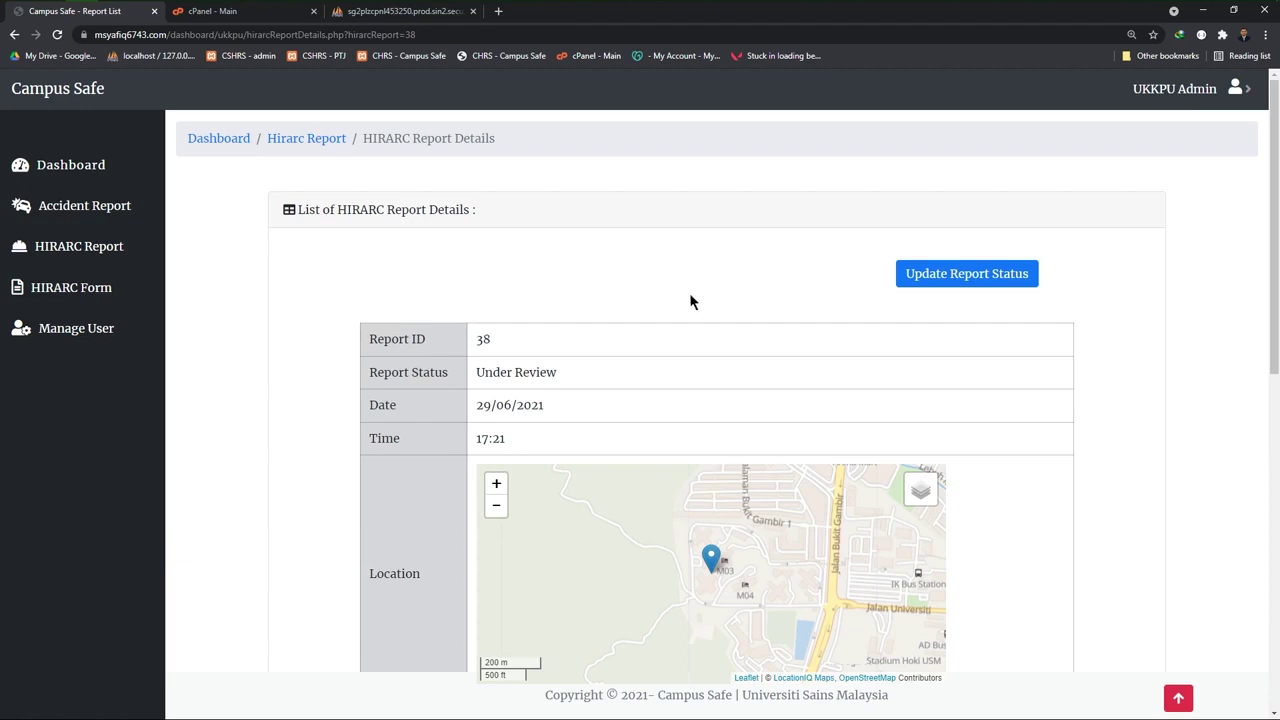
Step: Change report 38's status to Revision with the reason 'hide the wire' and save
{"action": "left_click", "coordinate": [945, 278]}
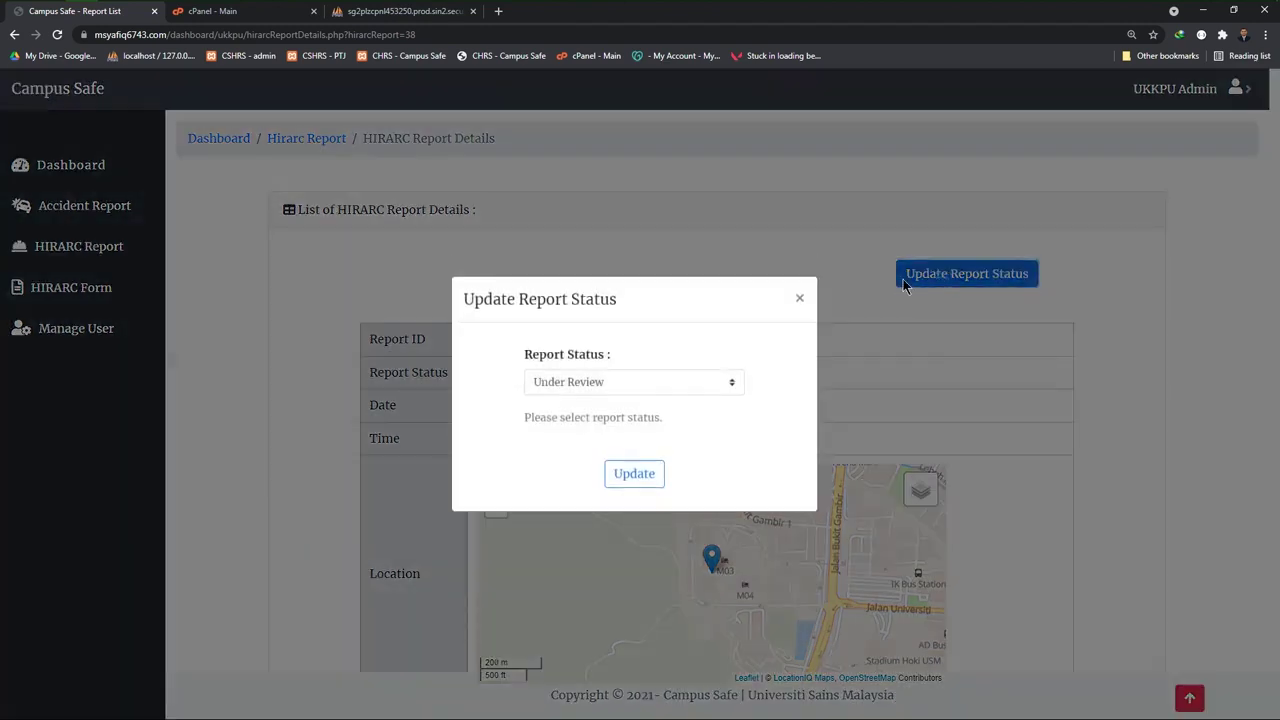
{"action": "left_click", "coordinate": [731, 386]}
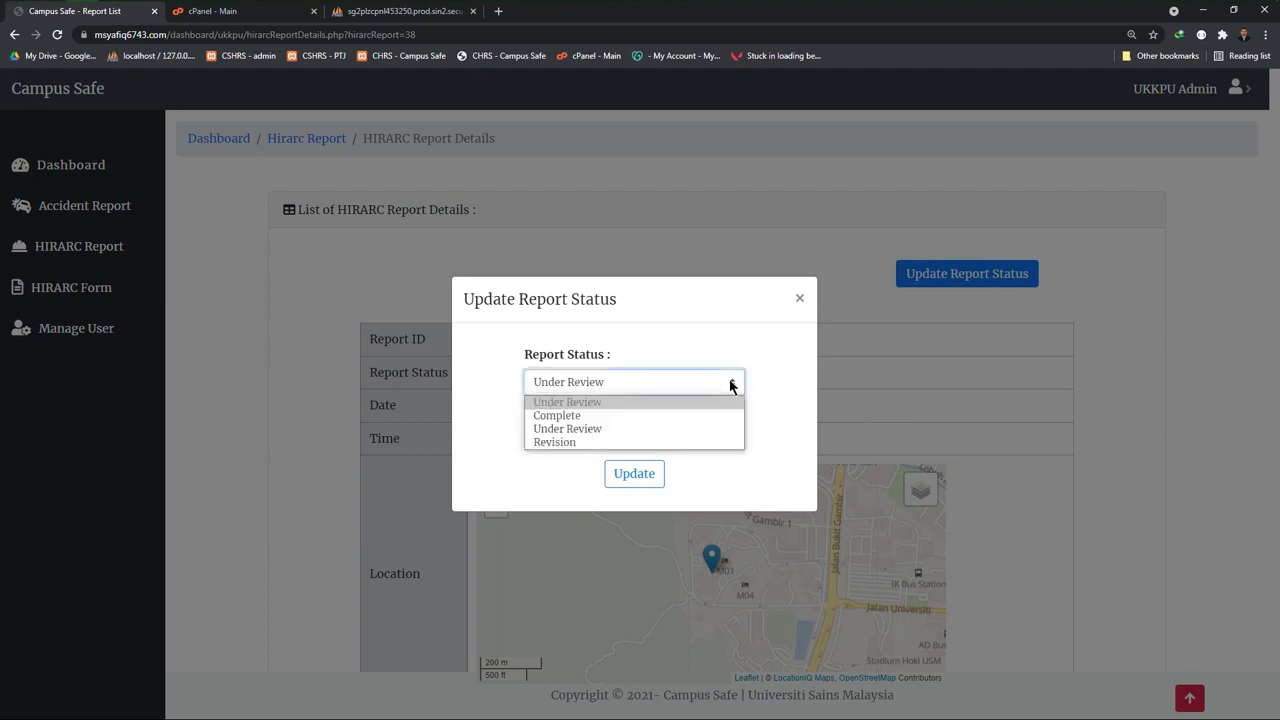
{"action": "left_click", "coordinate": [715, 443]}
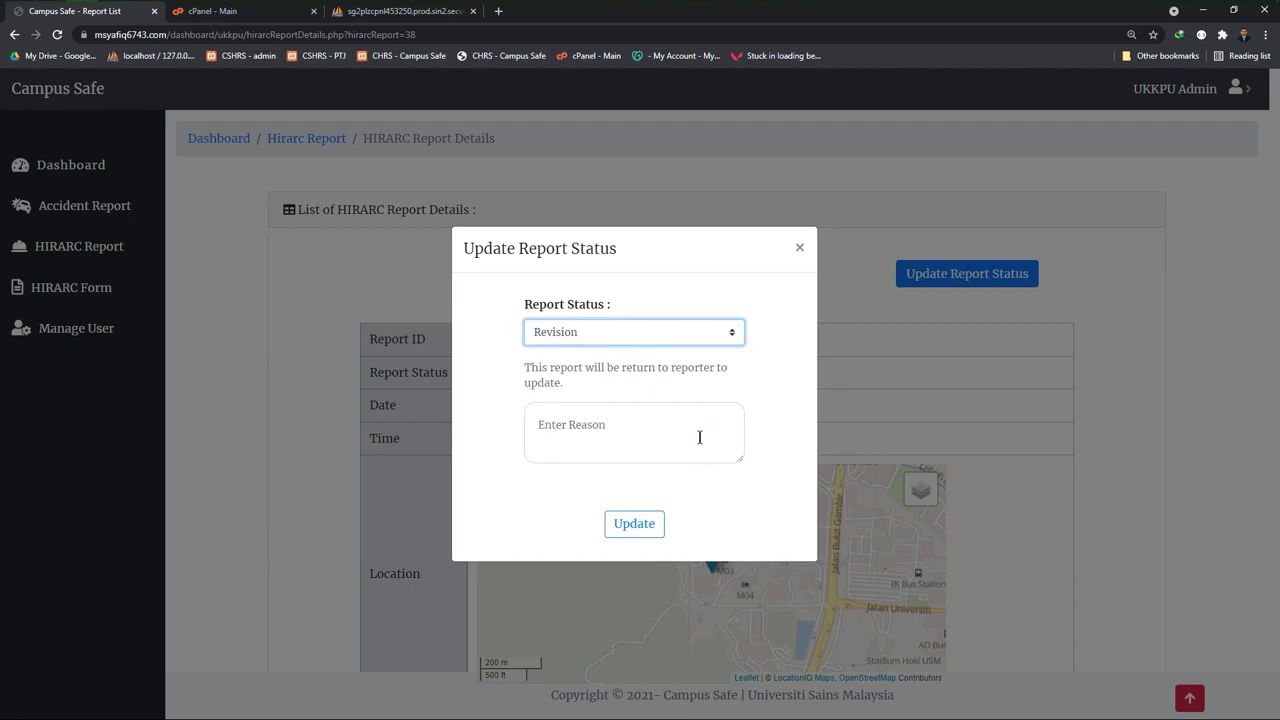
{"action": "left_click", "coordinate": [699, 437]}
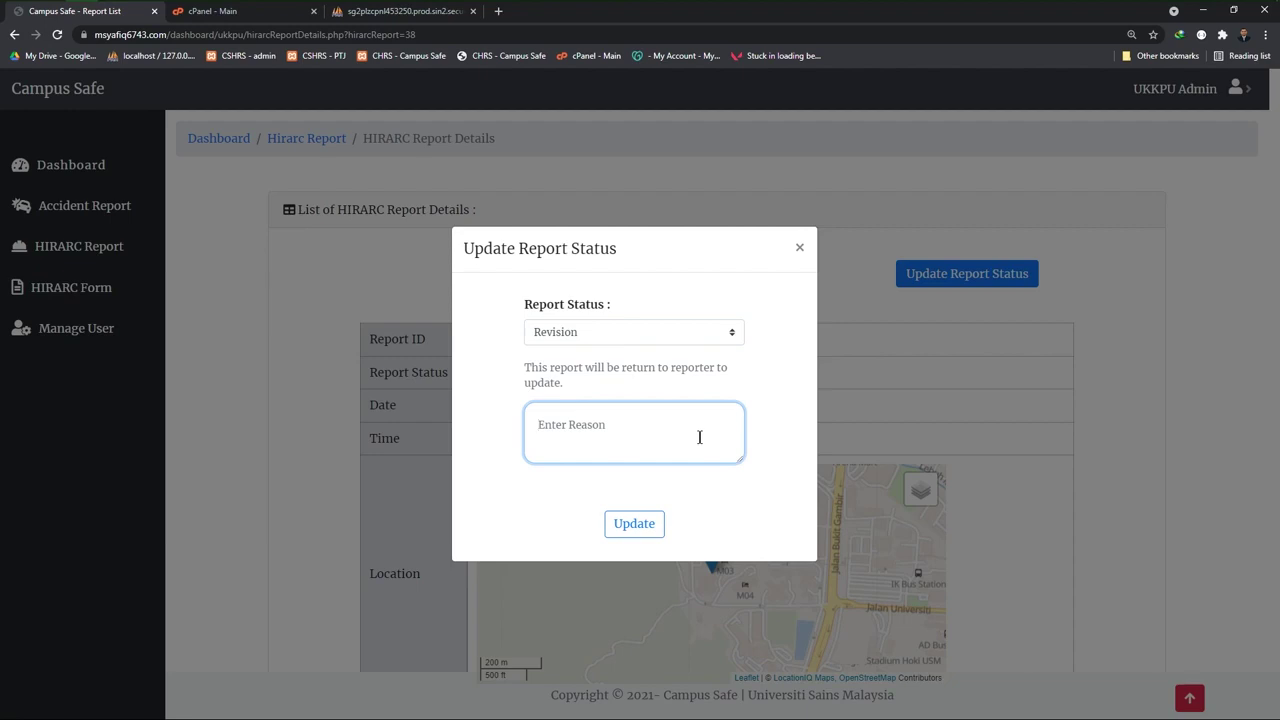
{"action": "type", "text": "hide the wire"}
{"action": "left_click", "coordinate": [652, 530]}
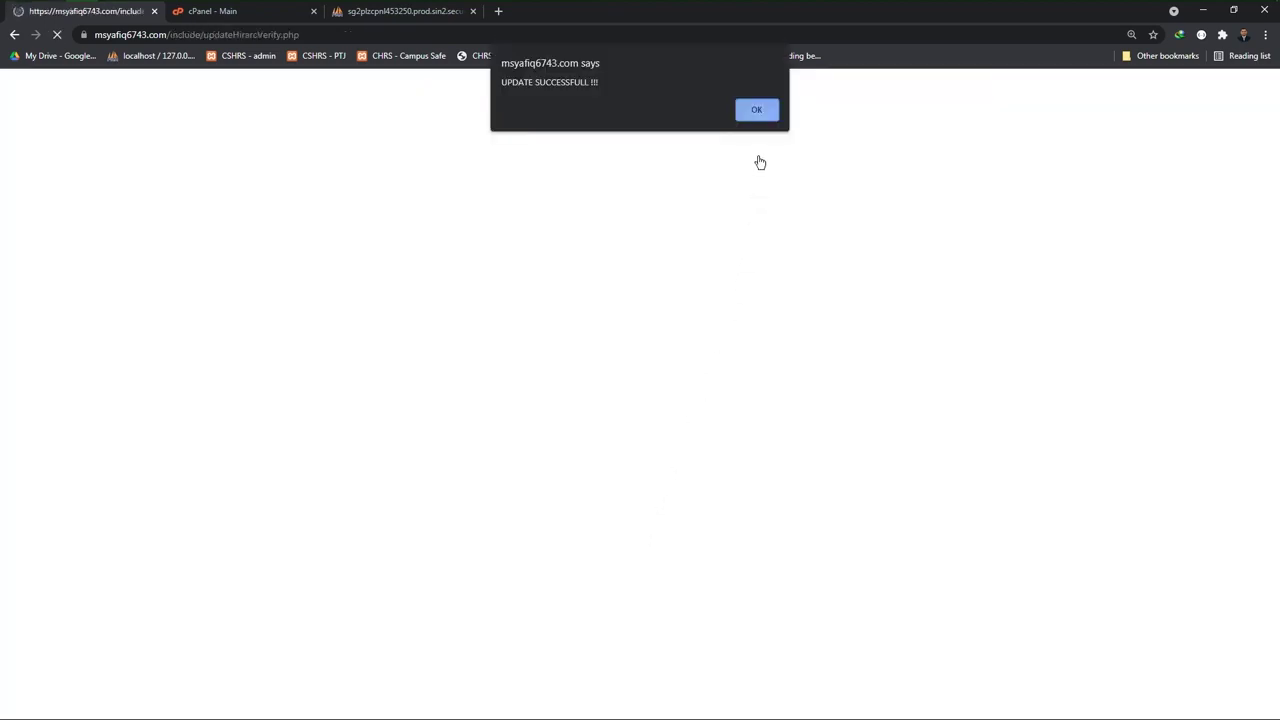